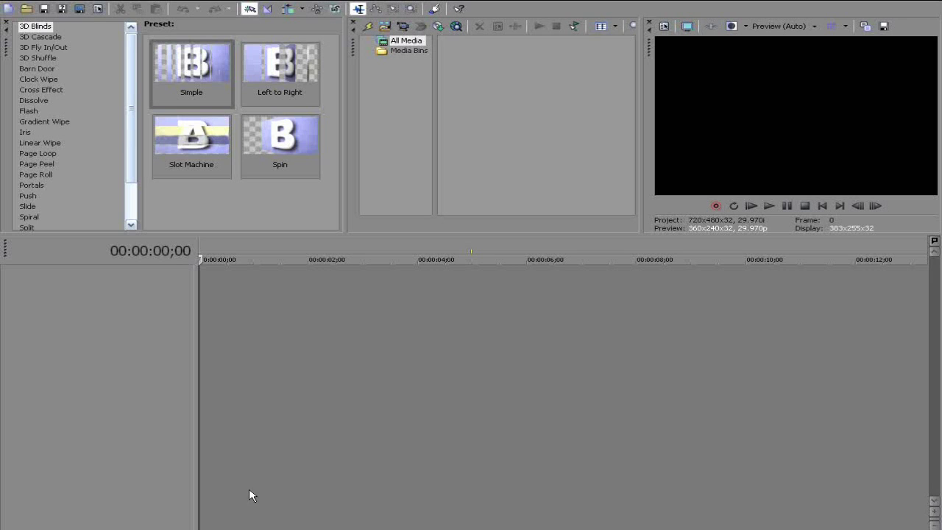
# - Insert two empty video tracks (tracks 1 and 2) from the track list menu
pyautogui.rightClick(138, 327)
pyautogui.click(185, 361)
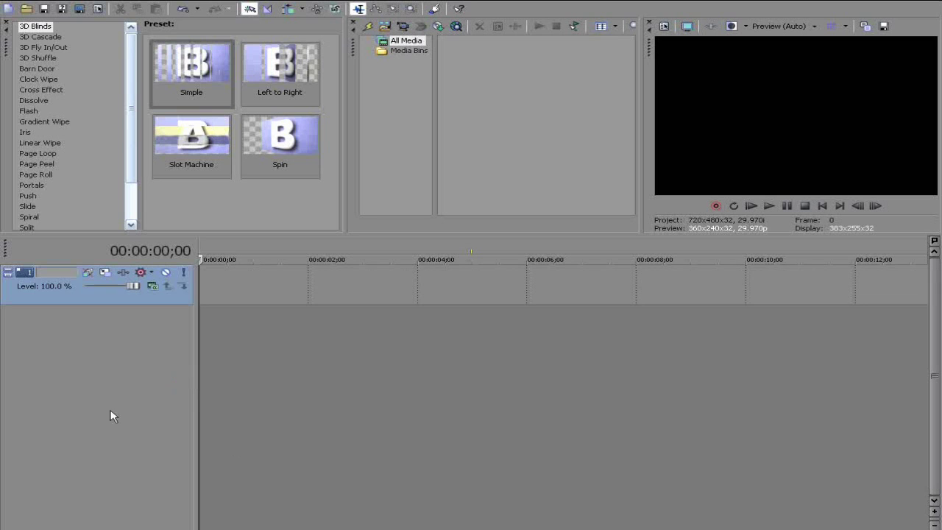
pyautogui.rightClick(128, 380)
pyautogui.click(189, 414)
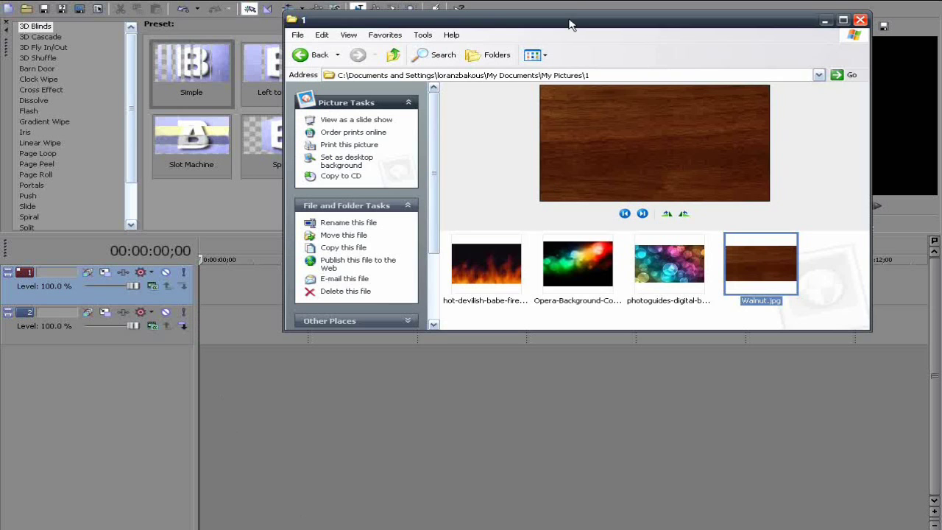
# - Preview the fire, colourful lights, bokeh and walnut pictures full-screen to compare backgrounds
pyautogui.moveTo(578, 14); pyautogui.dragTo(568, 47)
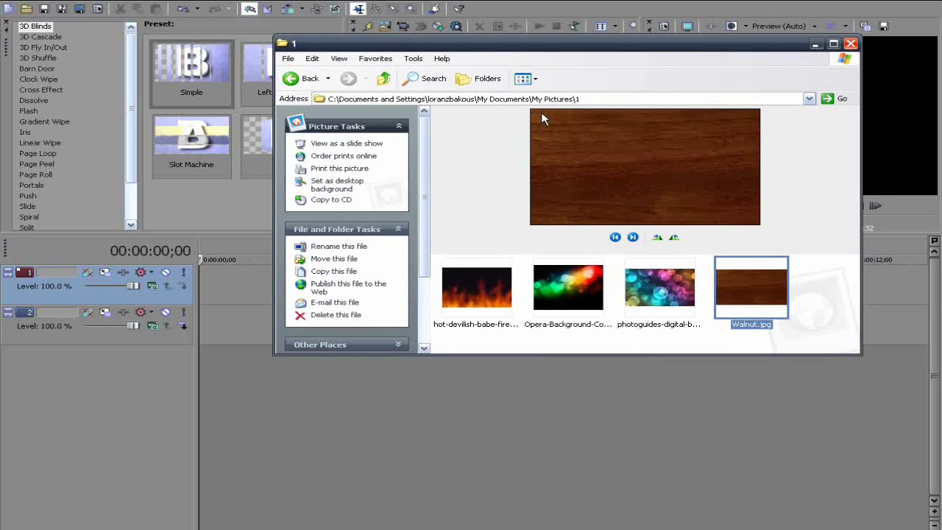
pyautogui.click(479, 324)
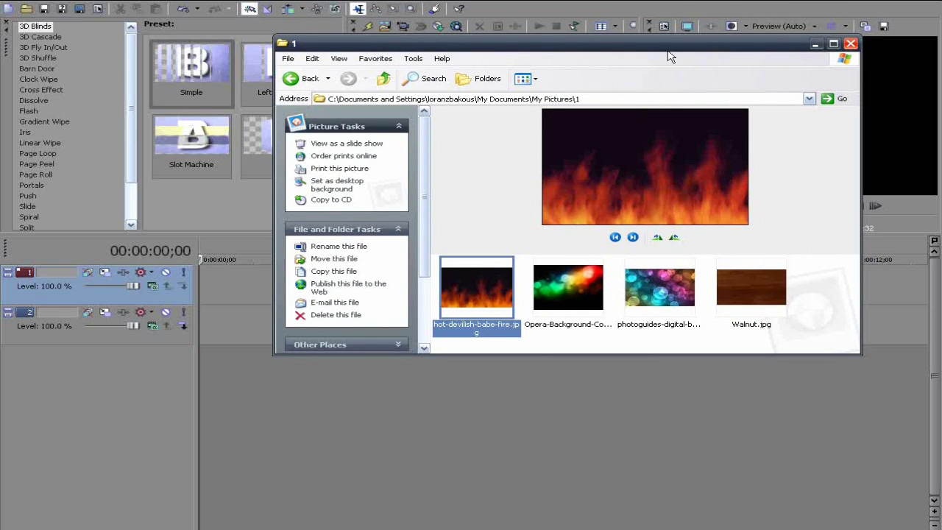
pyautogui.press('F11')
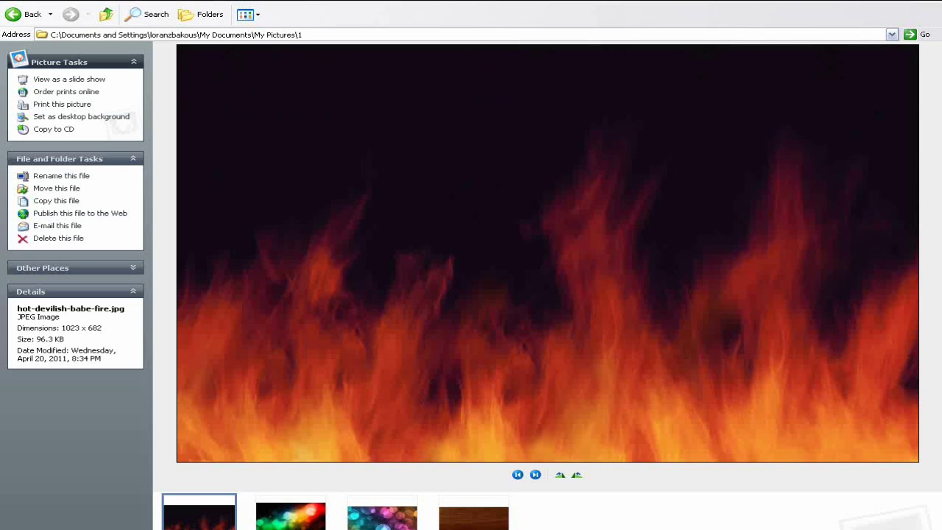
pyautogui.press('Right')
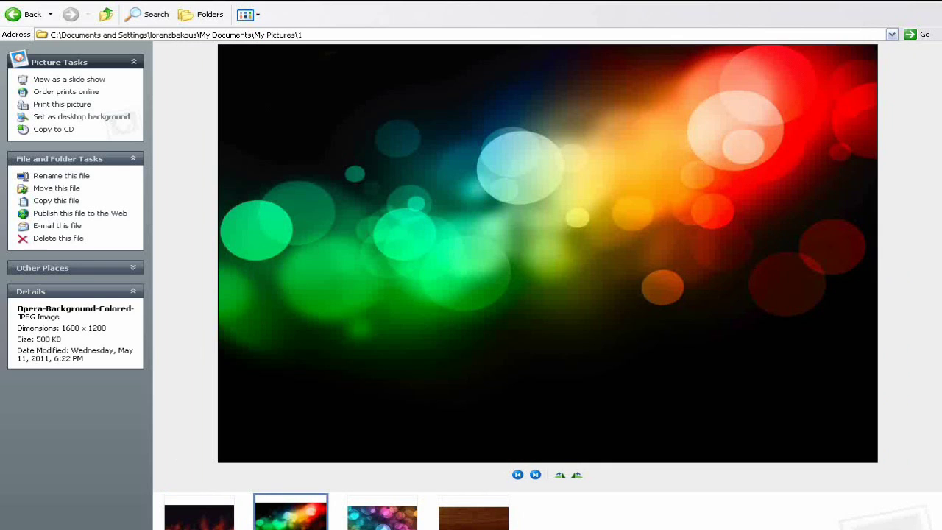
pyautogui.click(378, 513)
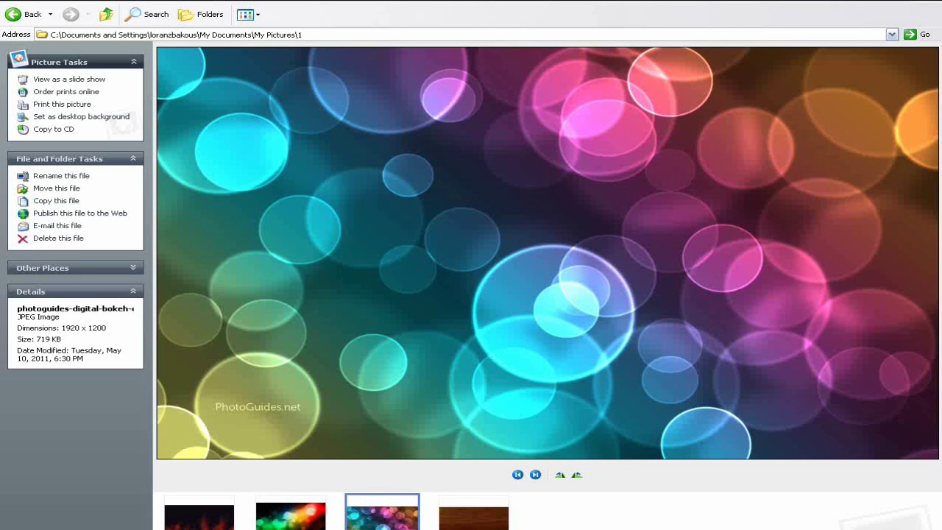
pyautogui.click(482, 518)
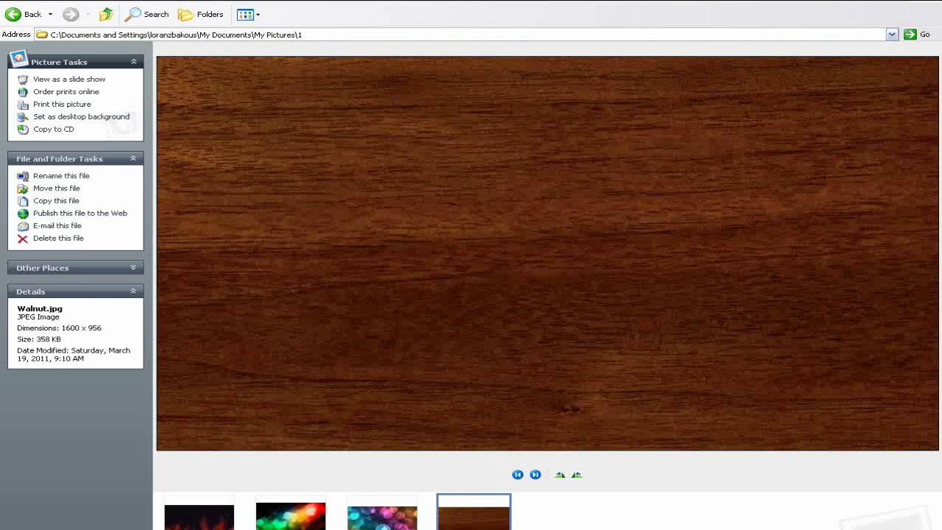
pyautogui.click(199, 524)
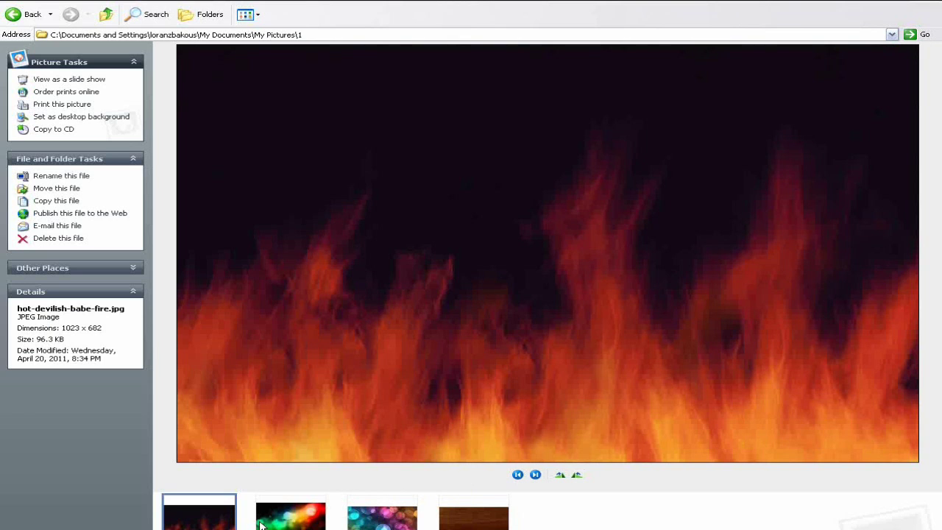
pyautogui.click(283, 520)
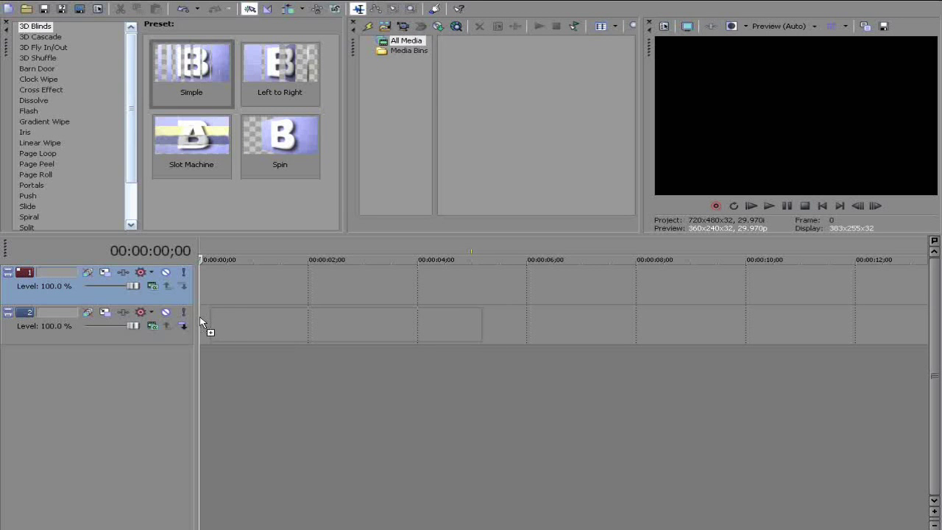
# - Drop the colourful green-to-red lights image at the start of video track 2
pyautogui.moveTo(187, 324); pyautogui.dragTo(213, 341)
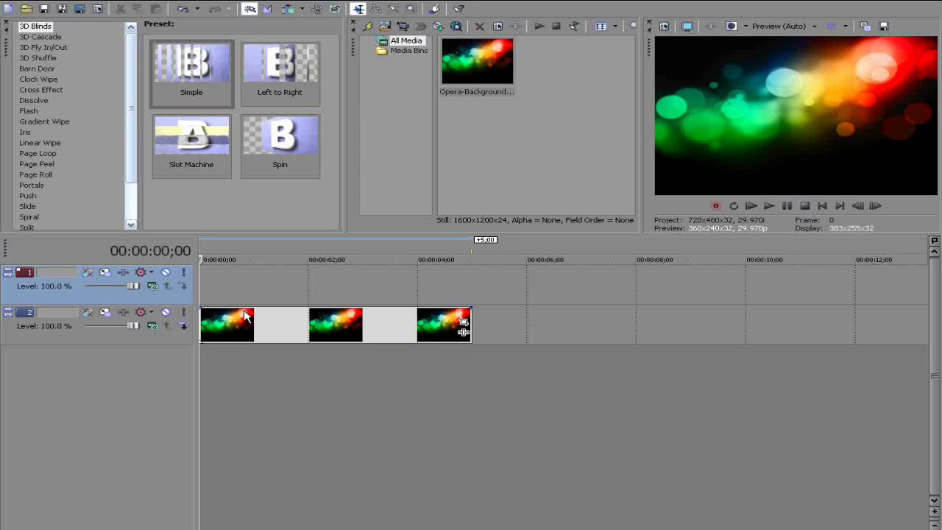
pyautogui.rightClick(202, 278)
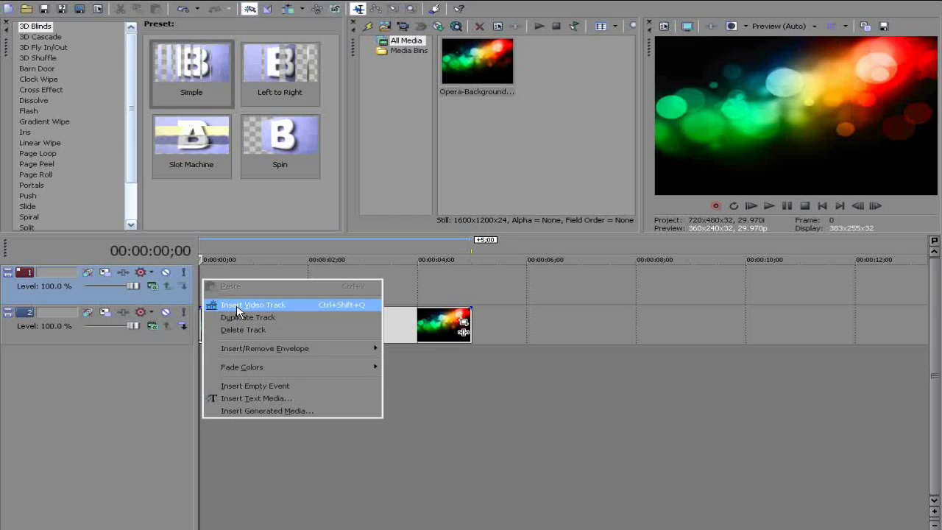
# - Create a Sony Text title reading 'YOUR TEXT' at font size 60 on track 1
pyautogui.click(273, 398)
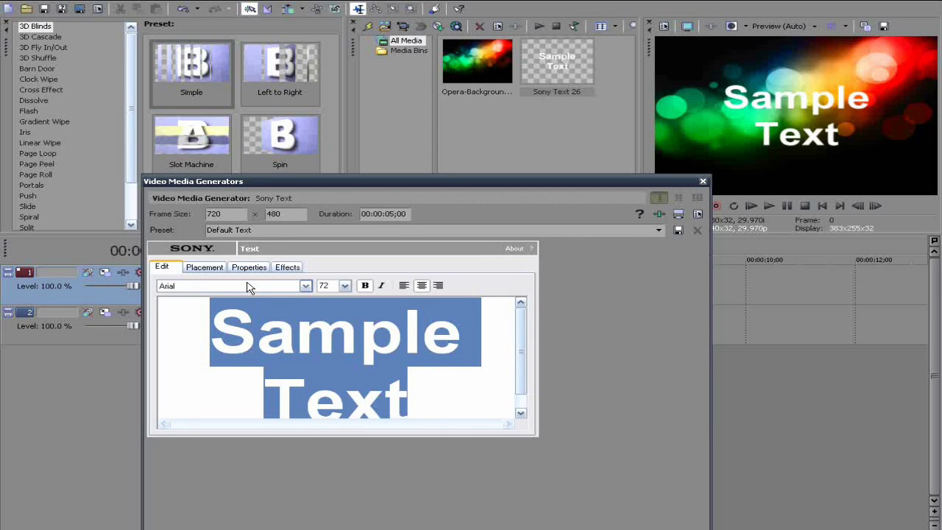
pyautogui.write('YOUR ')
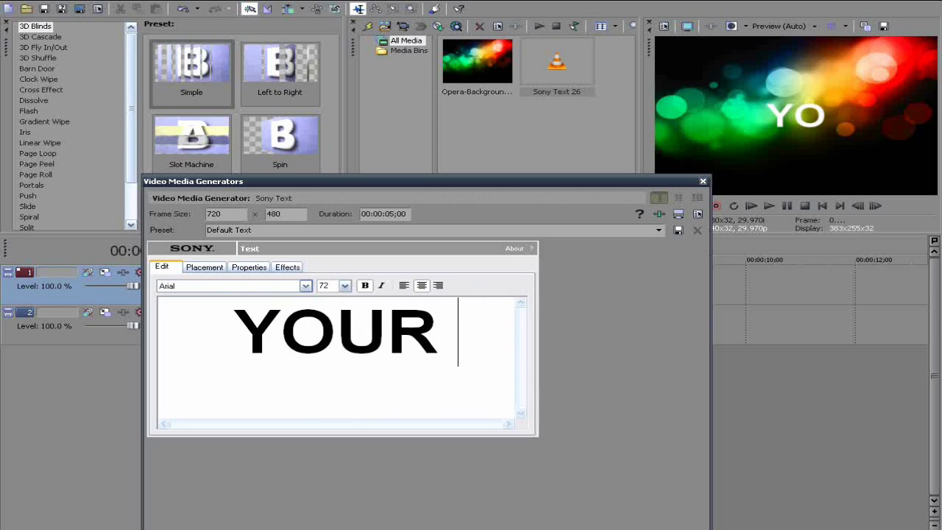
pyautogui.write('TEXT')
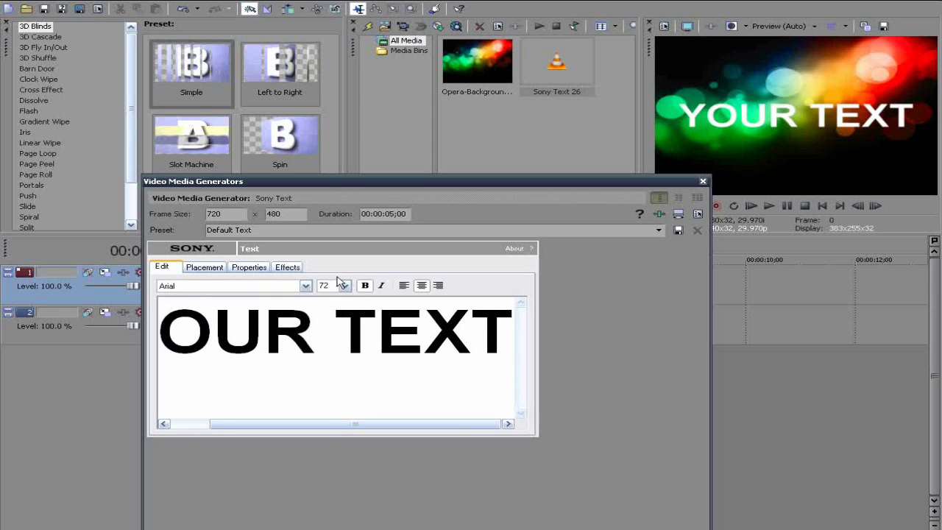
pyautogui.click(345, 287)
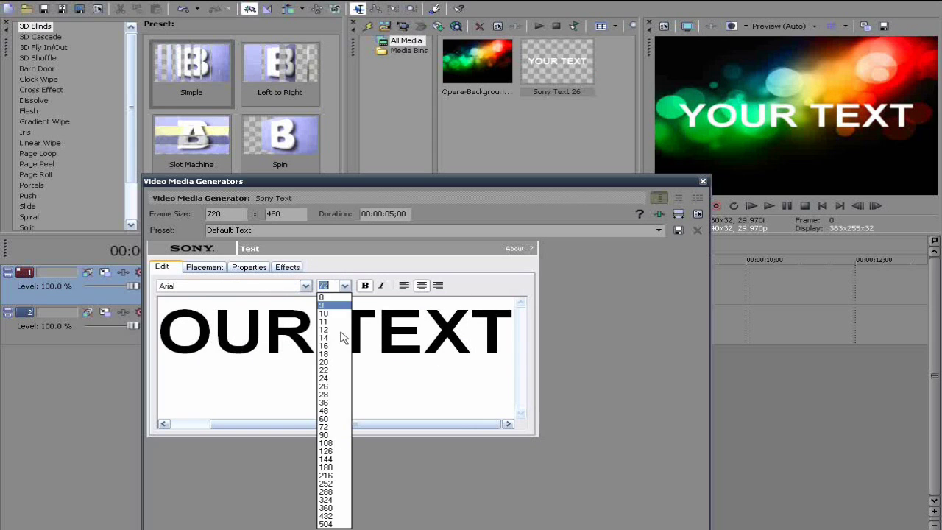
pyautogui.click(329, 418)
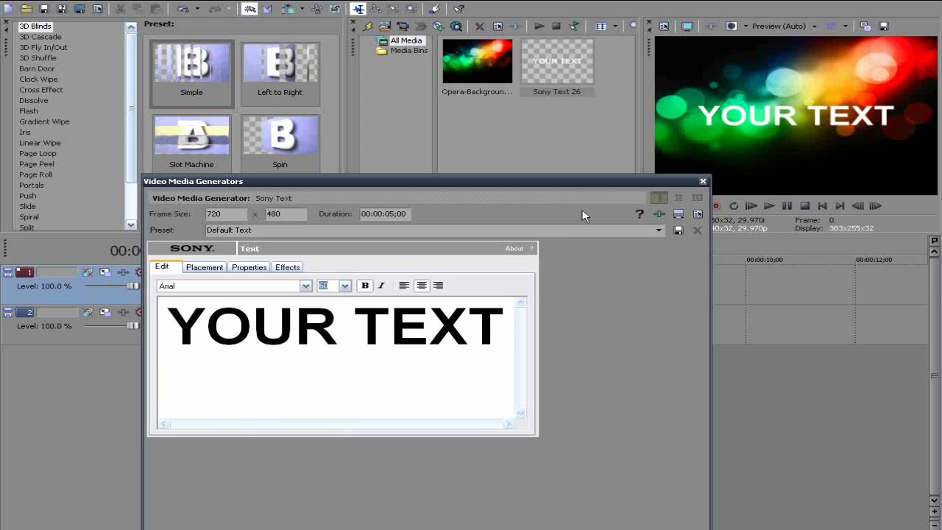
pyautogui.click(703, 181)
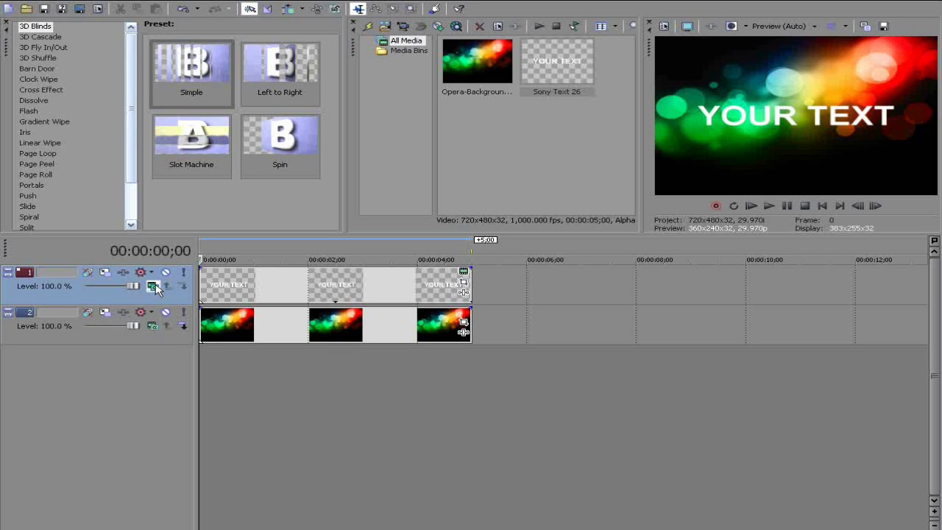
# - Set track 1's compositing mode to Multiply (Mask)
pyautogui.click(154, 286)
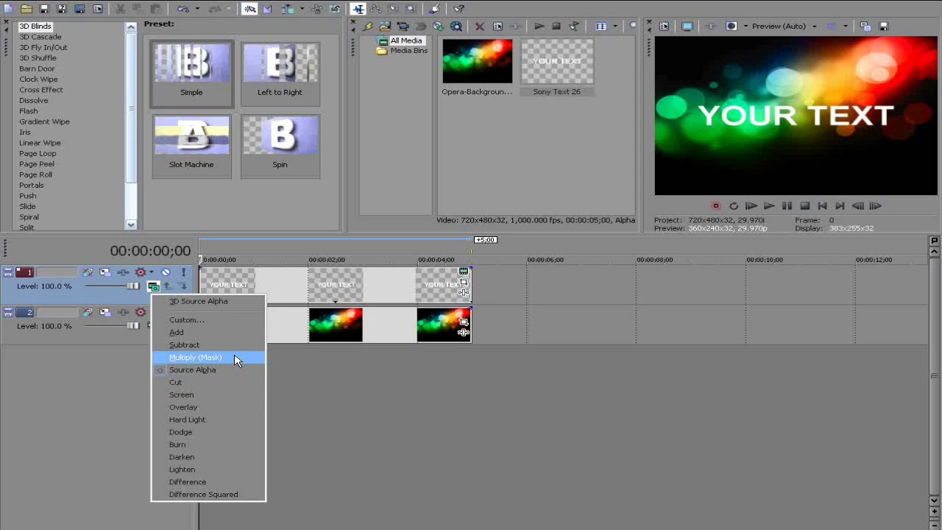
pyautogui.click(235, 358)
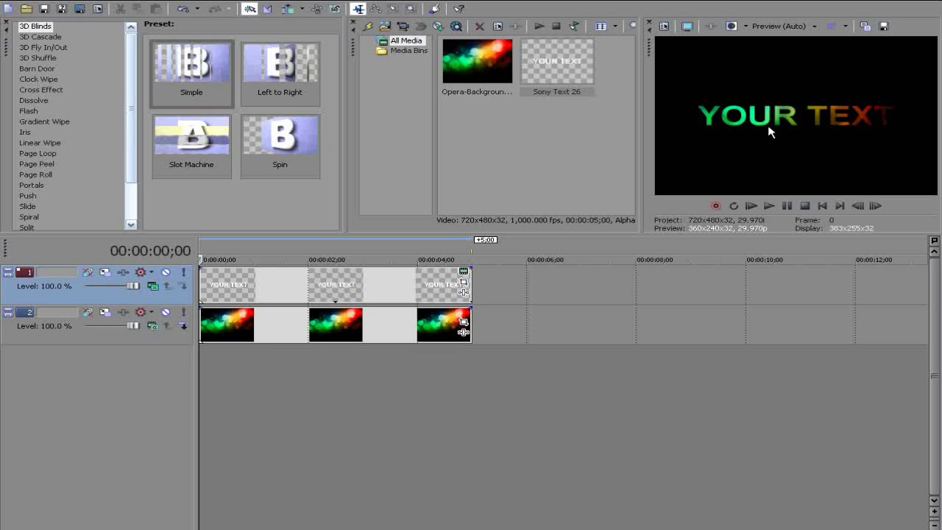
# - Briefly open the background's Pan/Crop editor and close it again
pyautogui.click(464, 324)
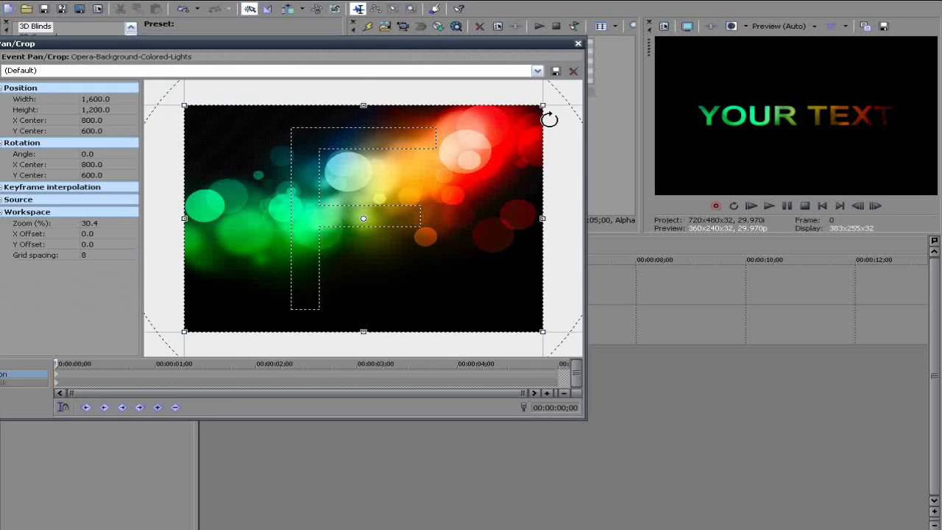
pyautogui.scroll(-1, 549, 119)
pyautogui.scroll(-1, 532, 126)
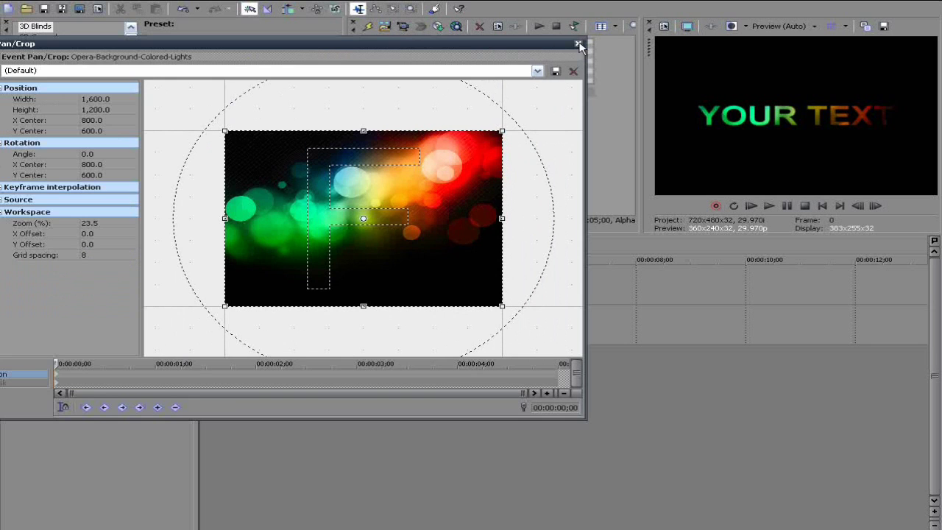
pyautogui.click(580, 44)
# - Shrink the background's Pan/Crop frame to zoom in and shift it upward
pyautogui.click(365, 321)
pyautogui.rightClick(365, 322)
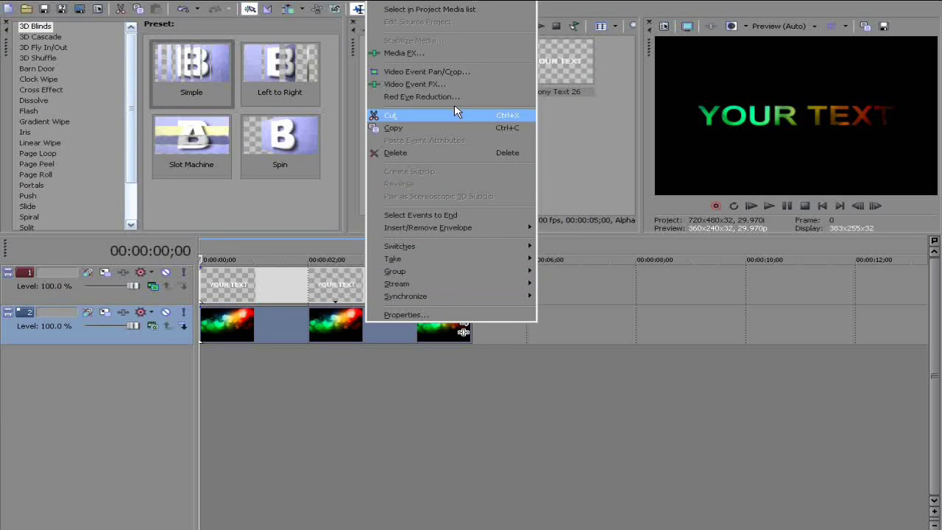
pyautogui.click(432, 73)
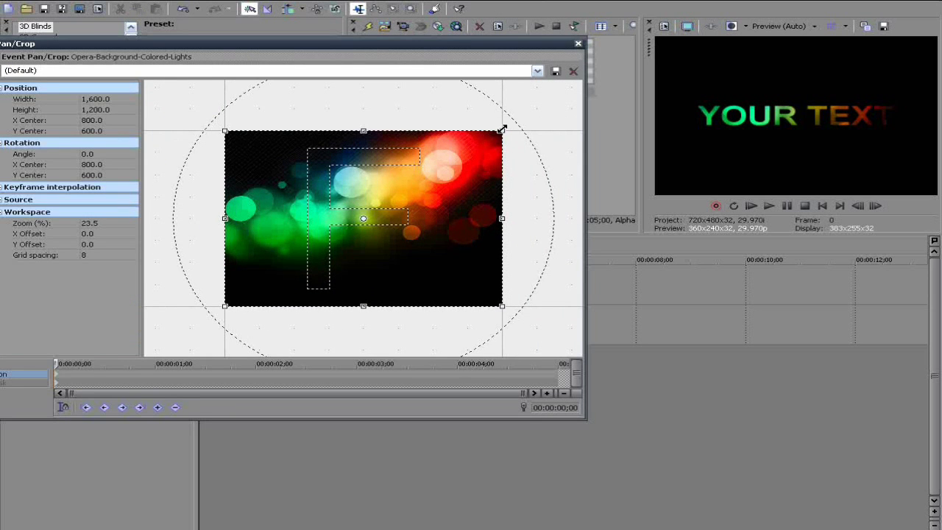
pyautogui.moveTo(502, 130); pyautogui.dragTo(526, 99)
pyautogui.moveTo(426, 172); pyautogui.dragTo(416, 185)
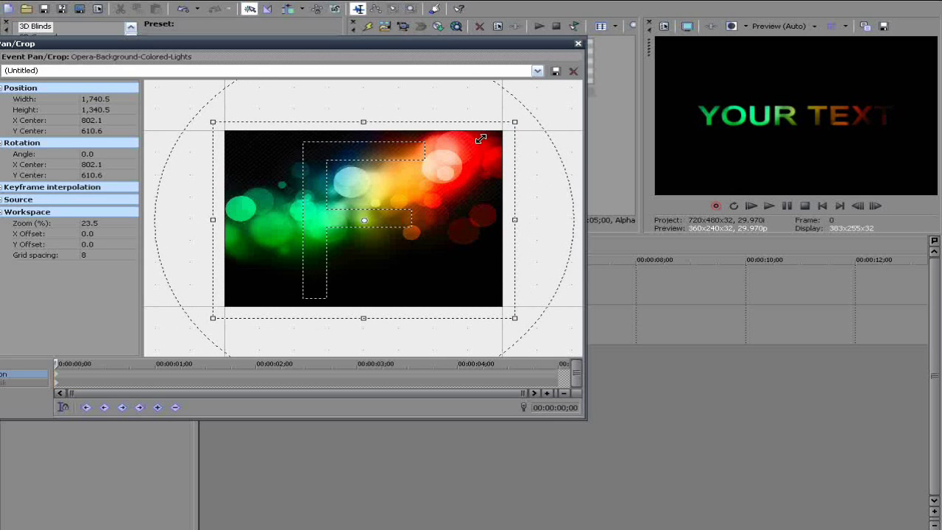
pyautogui.moveTo(516, 121); pyautogui.dragTo(456, 152)
pyautogui.moveTo(401, 199); pyautogui.dragTo(433, 184)
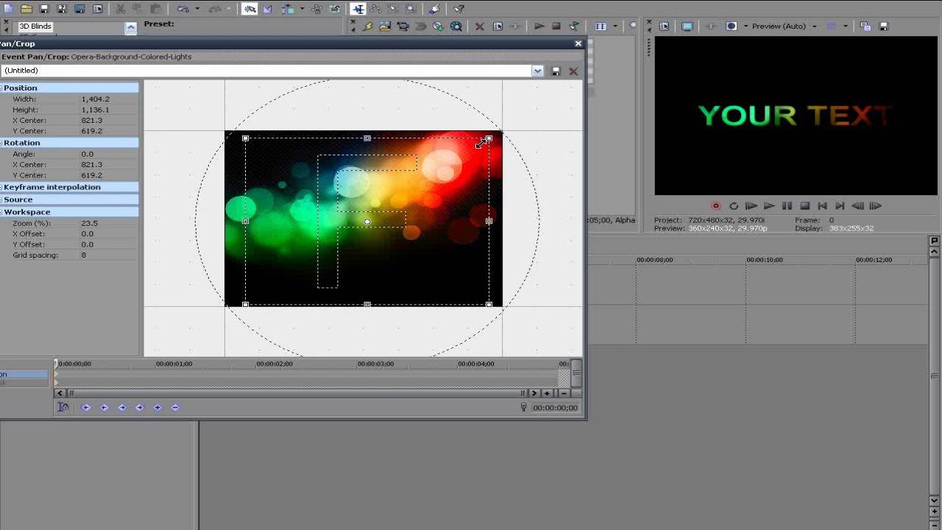
pyautogui.moveTo(489, 138); pyautogui.dragTo(483, 143)
pyautogui.moveTo(425, 194); pyautogui.dragTo(425, 182)
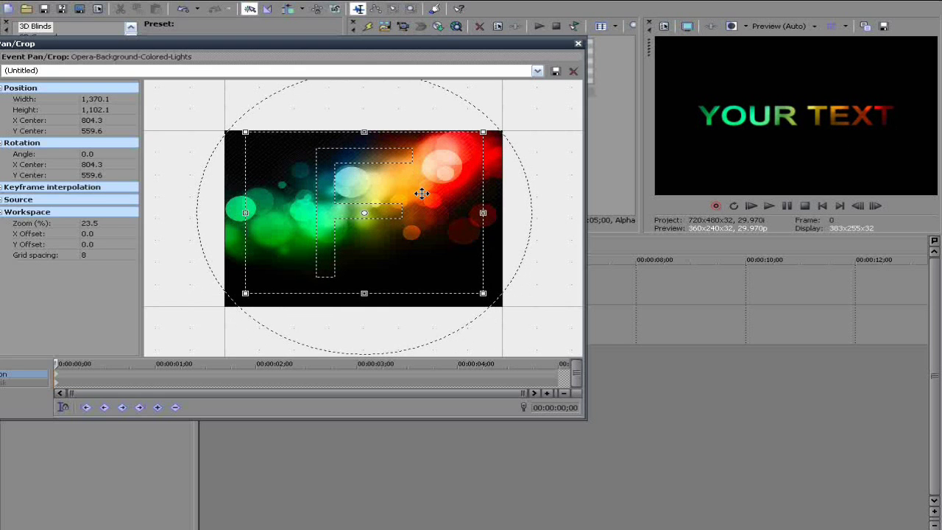
pyautogui.moveTo(393, 220); pyautogui.dragTo(393, 218)
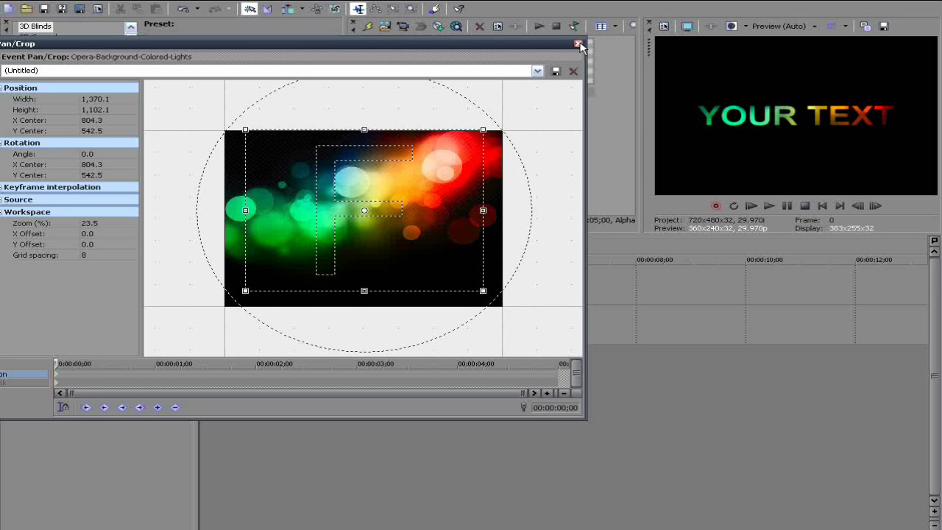
pyautogui.click(578, 43)
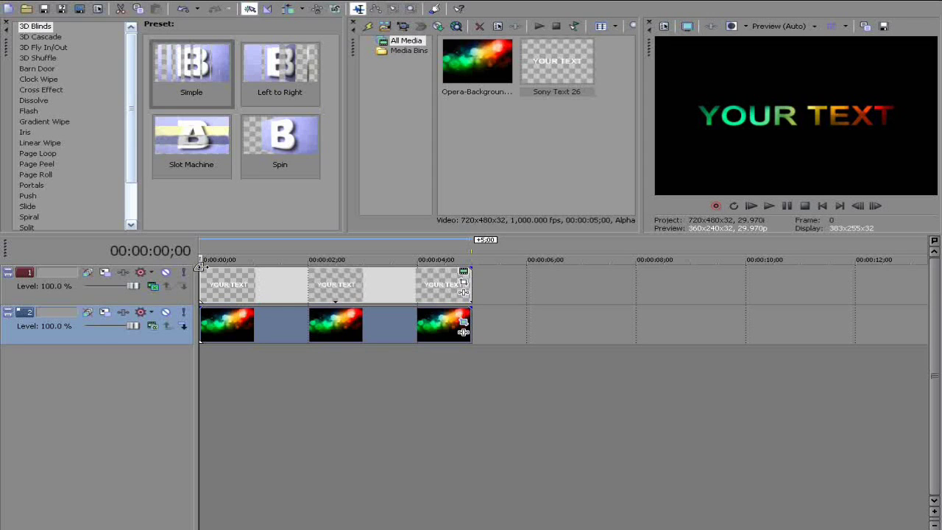
# - Add a roughly two-second fade-in to the title event and play it back
pyautogui.moveTo(202, 276); pyautogui.dragTo(296, 300)
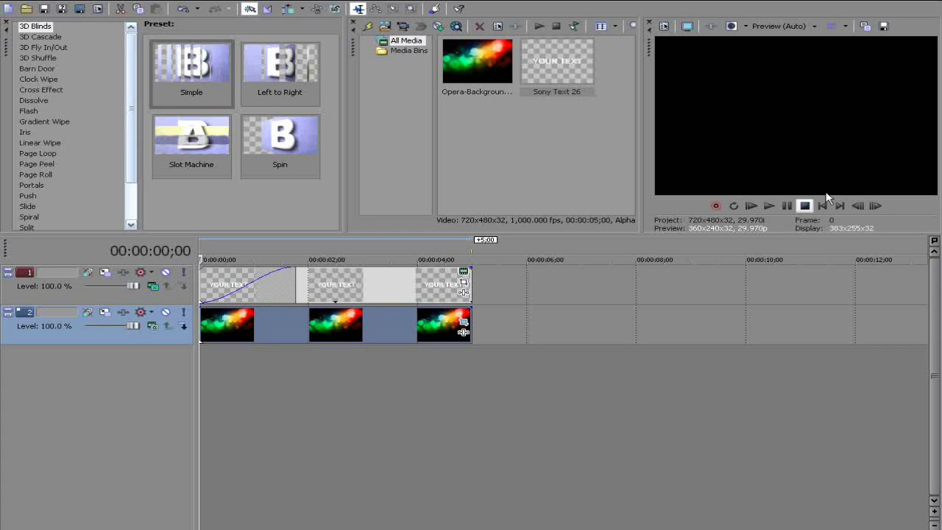
pyautogui.click(750, 208)
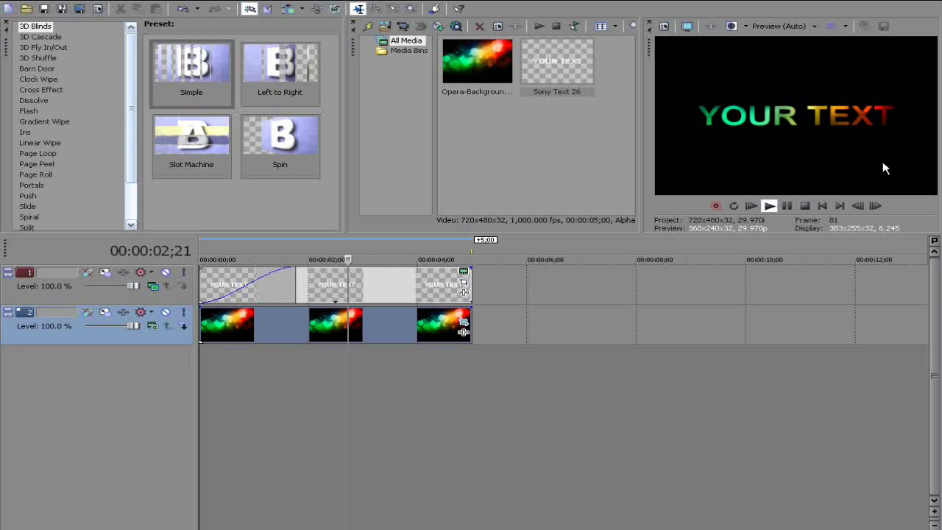
pyautogui.click(787, 206)
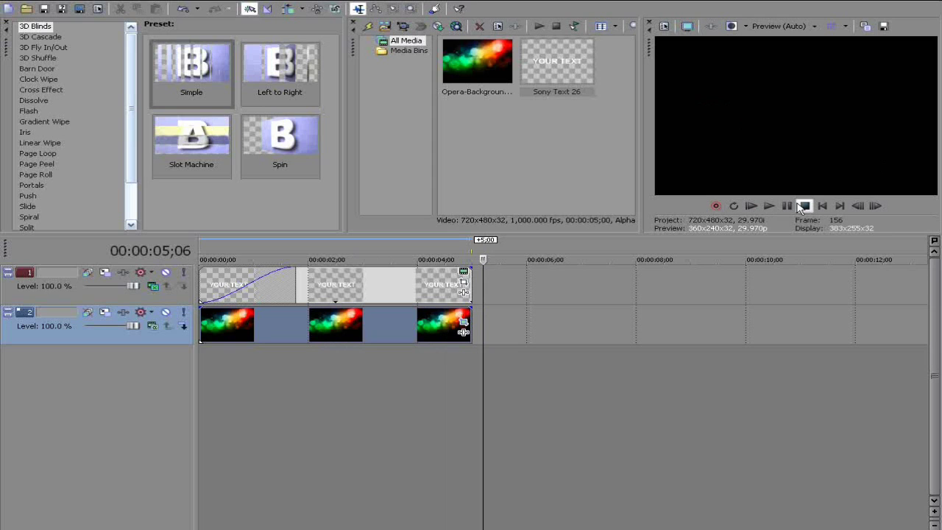